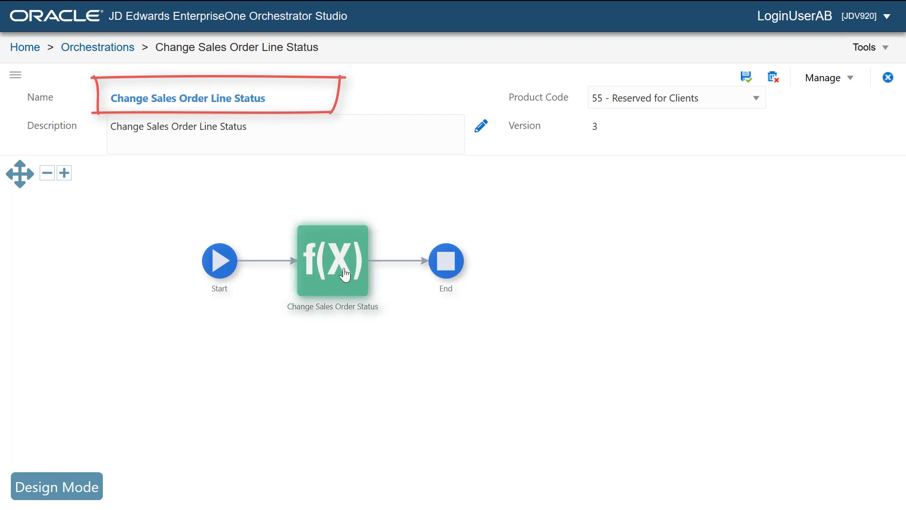
{"action": "mouse_move", "coordinate": [332, 257]}
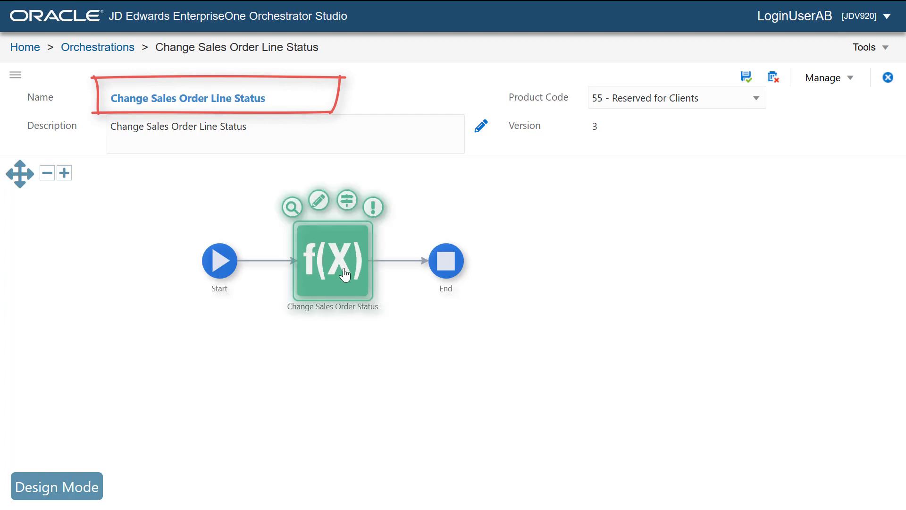
{"action": "left_click", "coordinate": [310, 200]}
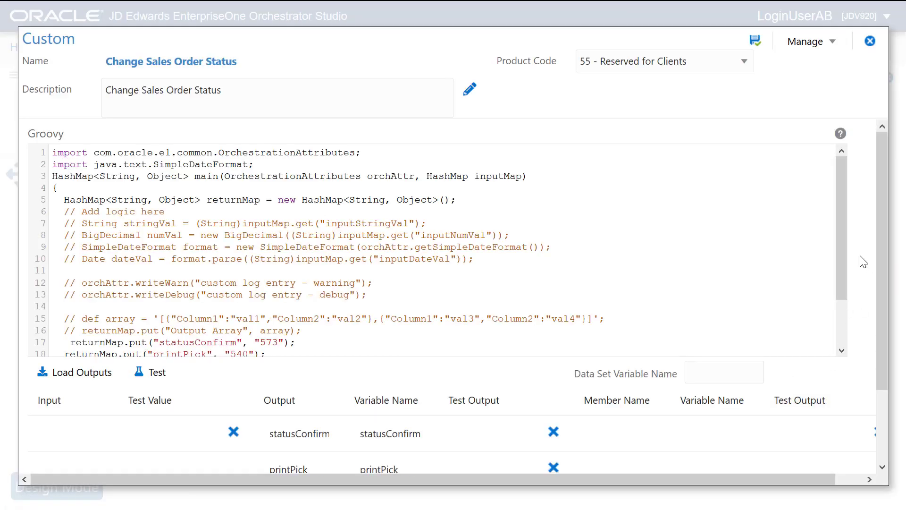
{"action": "left_click_drag", "start_coordinate": [879, 298], "coordinate": [889, 403]}
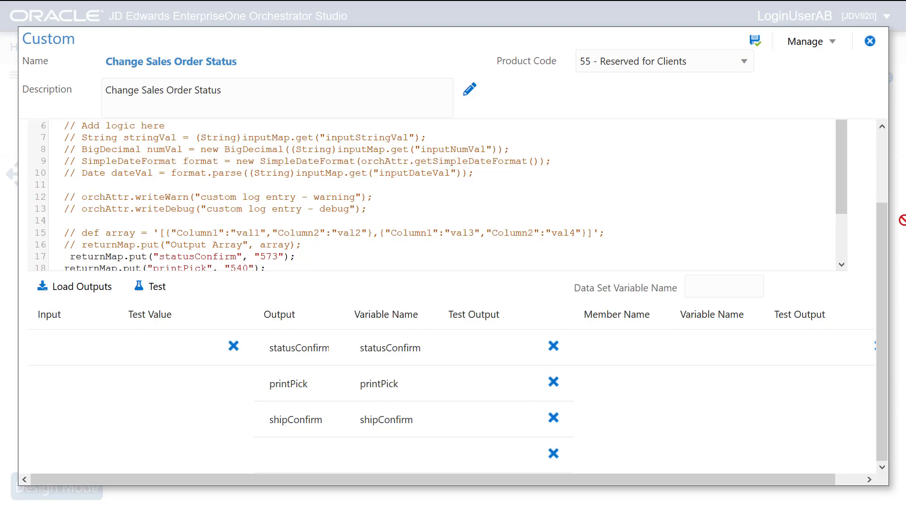
{"action": "left_click", "coordinate": [871, 42]}
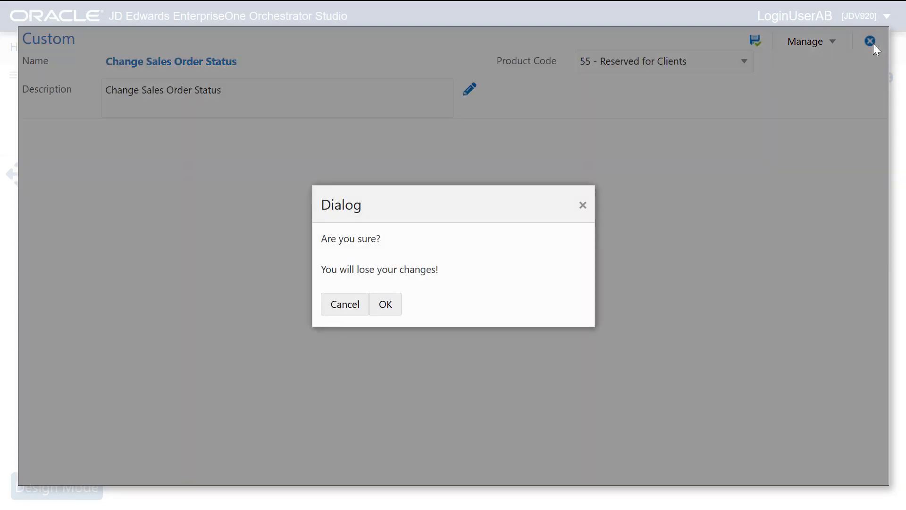
{"action": "left_click", "coordinate": [391, 310]}
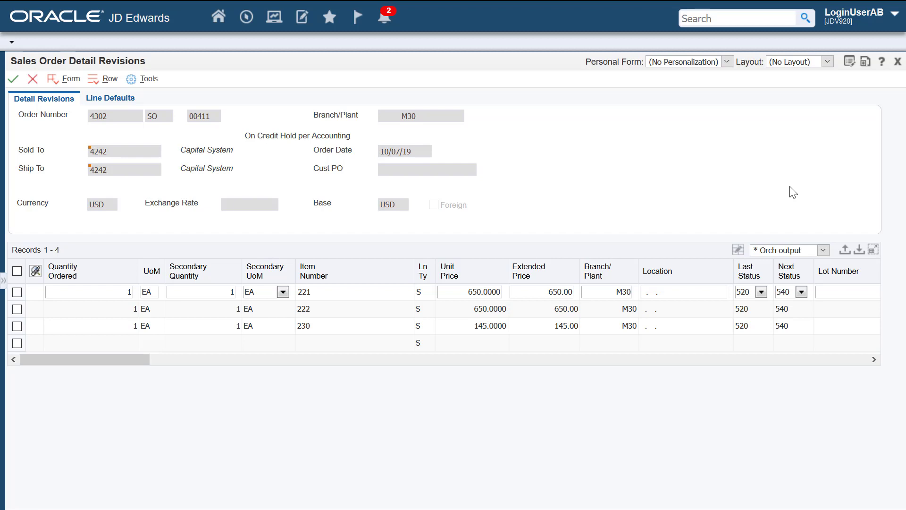
Add a button labelled 'Update Status' beside Order Date and begin associating an orchestration.
{"action": "left_click", "coordinate": [865, 63]}
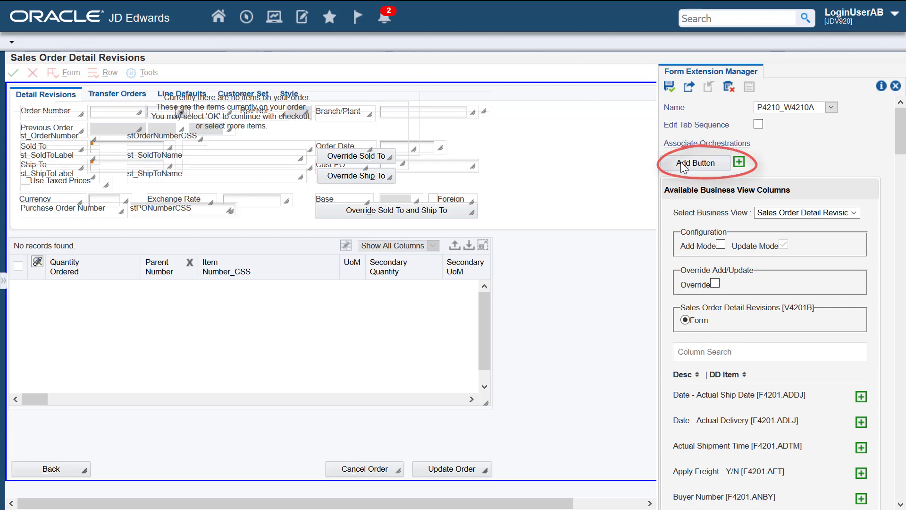
{"action": "left_click_drag", "start_coordinate": [692, 162], "coordinate": [510, 140]}
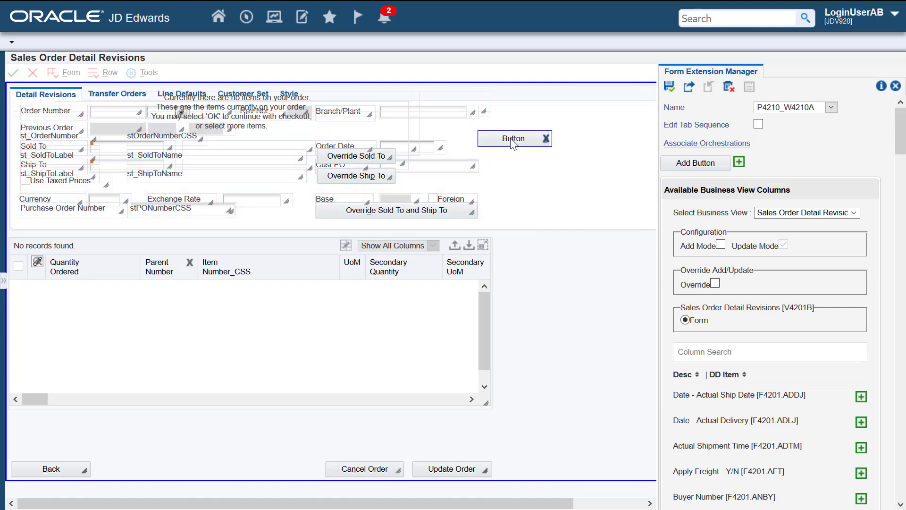
{"action": "right_click", "coordinate": [514, 142]}
{"action": "left_click", "coordinate": [573, 144]}
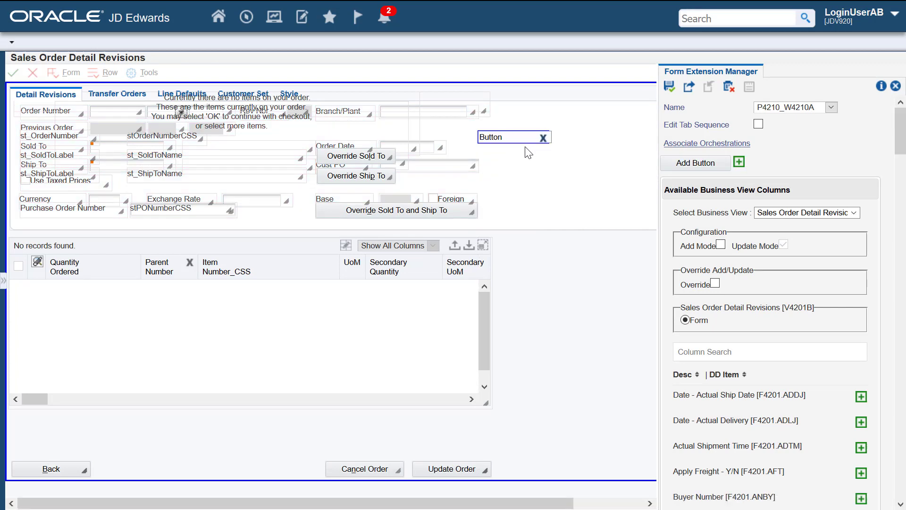
{"action": "key", "text": "ctrl+a"}
{"action": "type", "text": "Update Status"}
{"action": "left_click", "coordinate": [594, 203]}
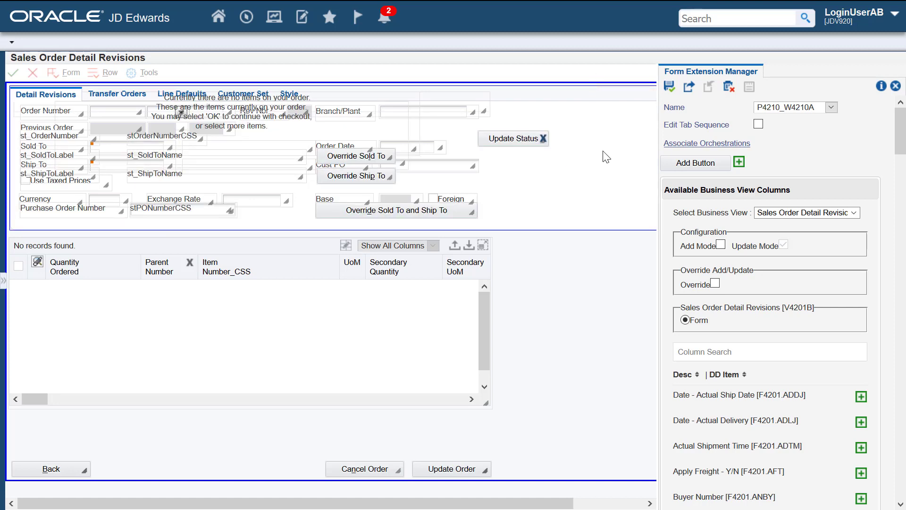
{"action": "left_click", "coordinate": [683, 146]}
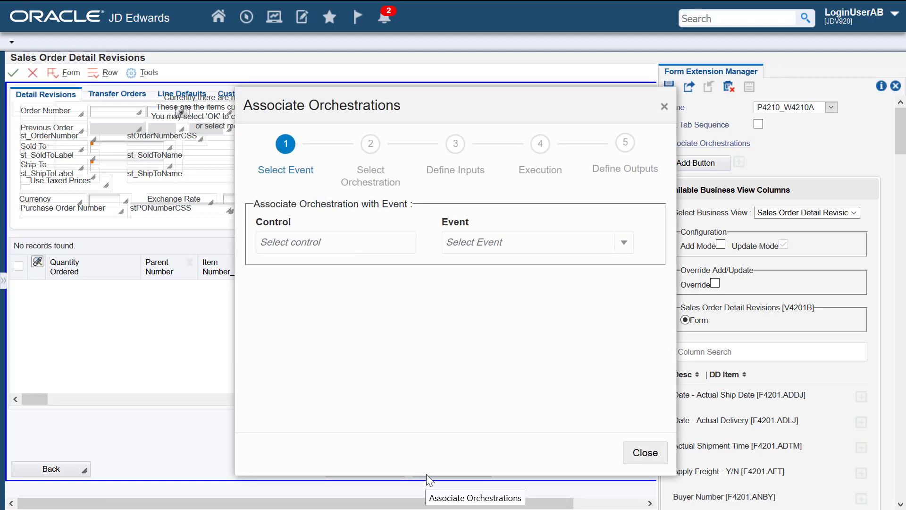
Set the Update Status button's Button Clicked event as the orchestration trigger.
{"action": "left_click_drag", "start_coordinate": [426, 474], "coordinate": [430, 364]}
{"action": "left_click_drag", "start_coordinate": [469, 113], "coordinate": [469, 213]}
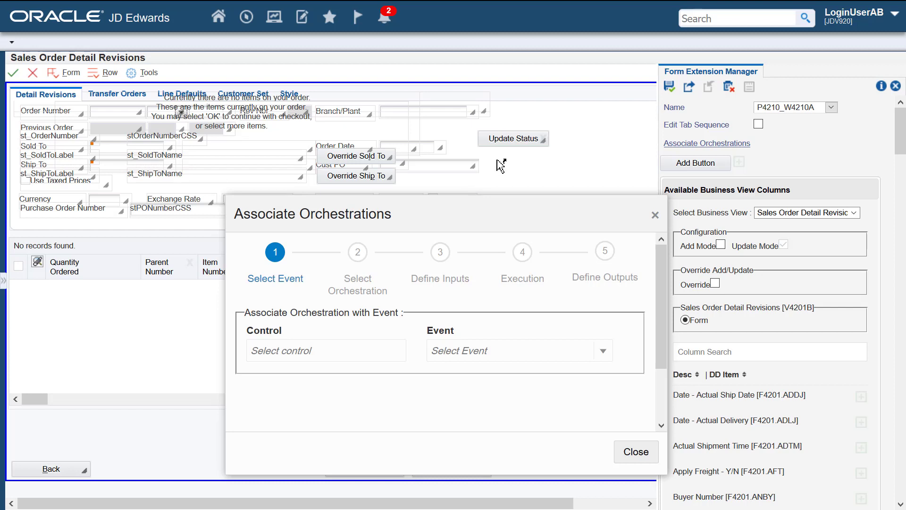
{"action": "left_click", "coordinate": [514, 139]}
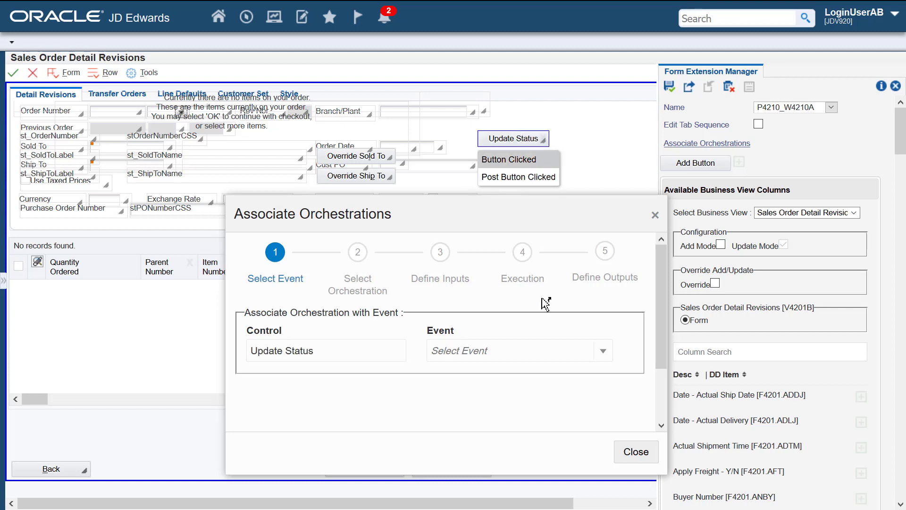
{"action": "left_click", "coordinate": [516, 159]}
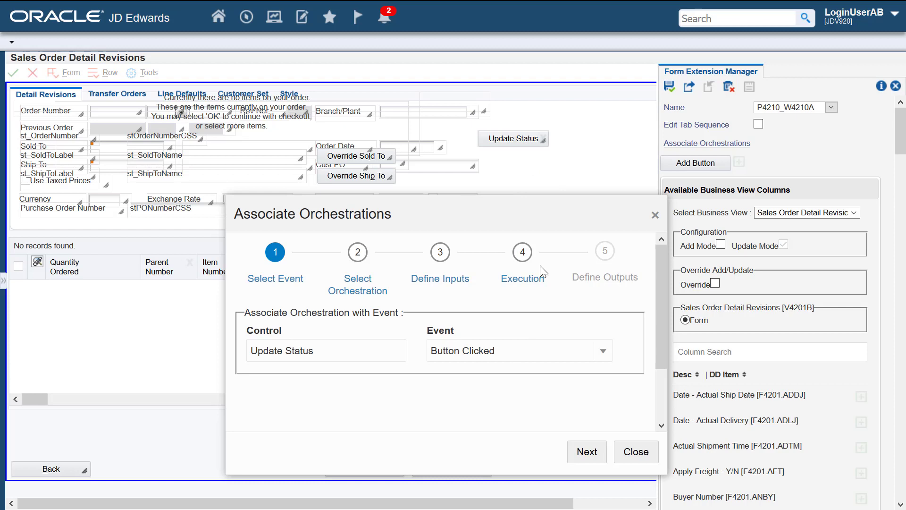
{"action": "left_click", "coordinate": [587, 452]}
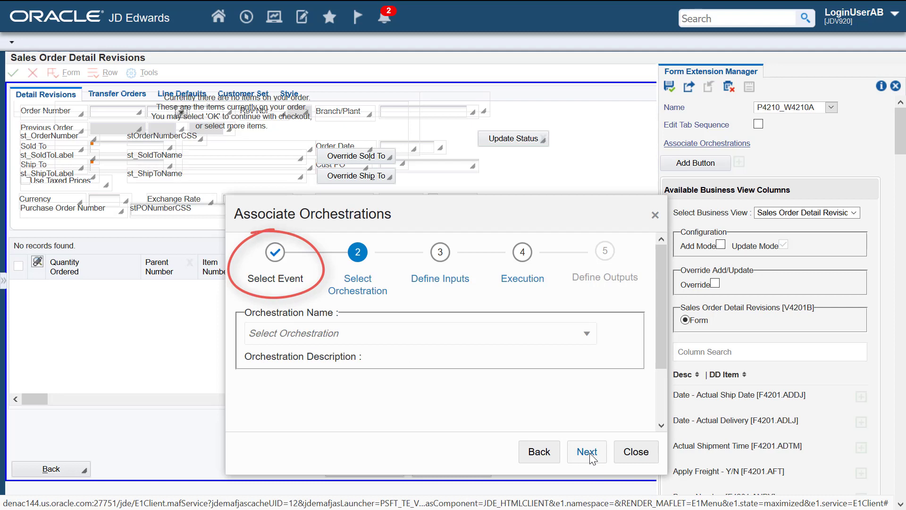
Pick the Change Sales Order Line Status orchestration from the available list.
{"action": "left_click", "coordinate": [378, 339]}
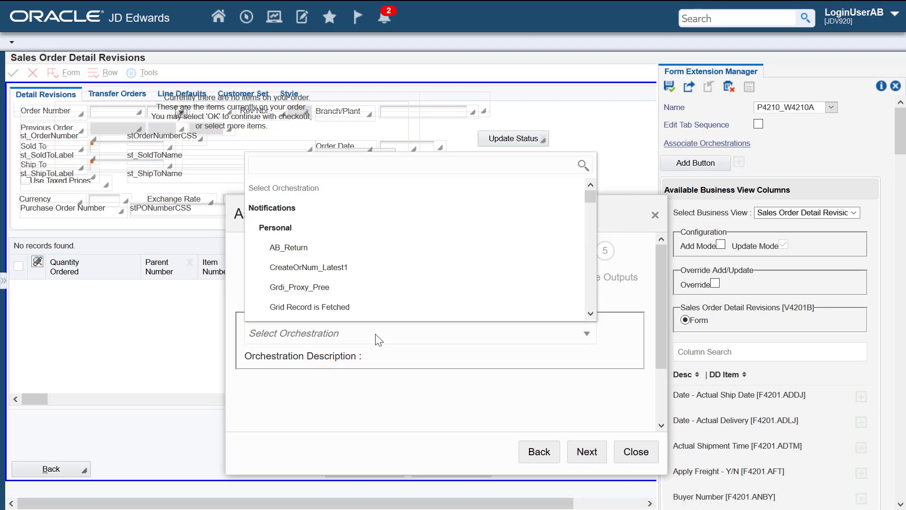
{"action": "type", "text": "change"}
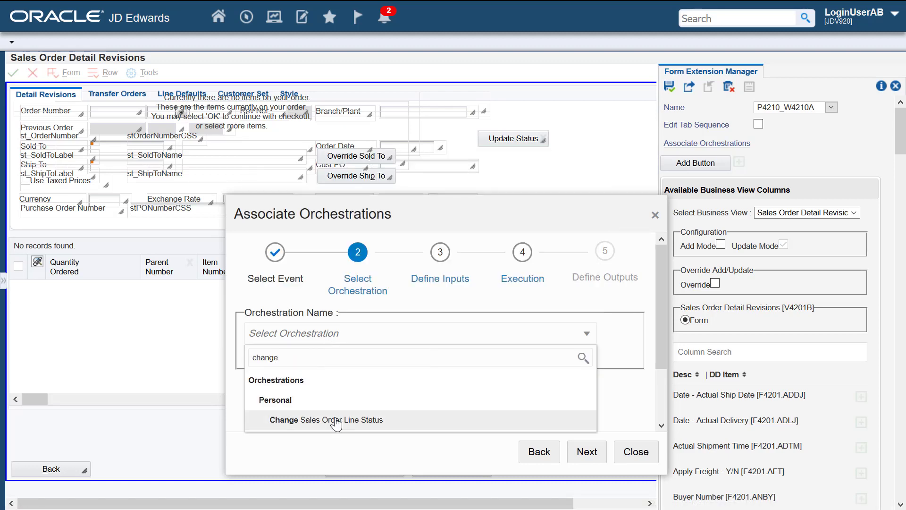
{"action": "left_click", "coordinate": [335, 419]}
{"action": "left_click", "coordinate": [587, 455]}
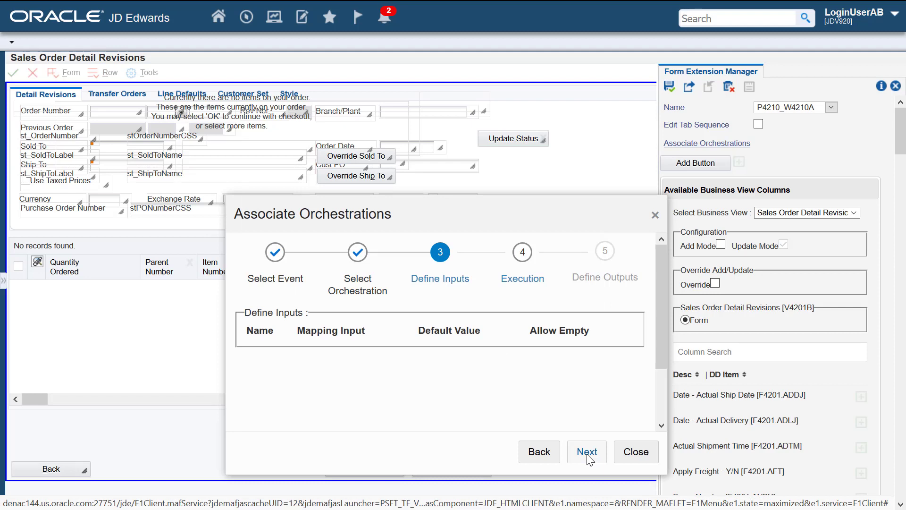
Set the orchestration to run synchronously with progress shown.
{"action": "left_click", "coordinate": [587, 453]}
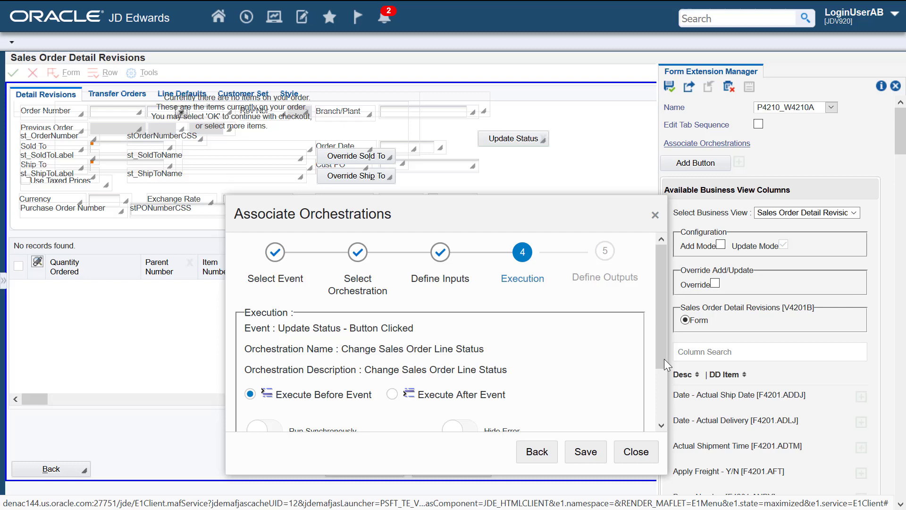
{"action": "left_click_drag", "start_coordinate": [663, 359], "coordinate": [664, 375]}
{"action": "left_click", "coordinate": [270, 405]}
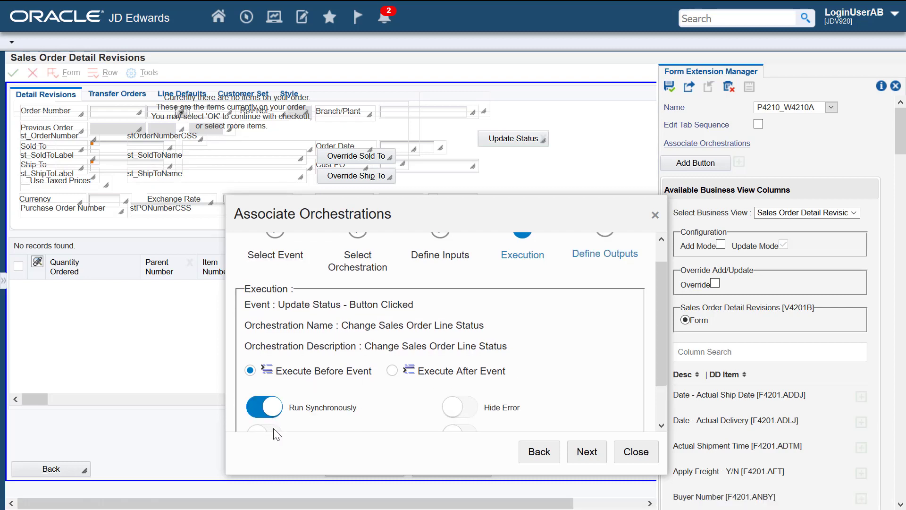
{"action": "left_click", "coordinate": [274, 429]}
{"action": "left_click_drag", "start_coordinate": [661, 372], "coordinate": [662, 404]}
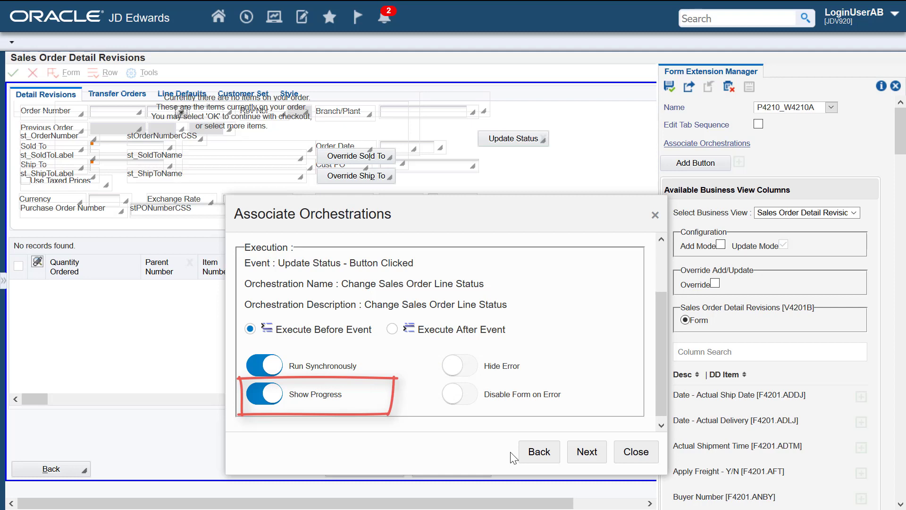
{"action": "left_click", "coordinate": [587, 454]}
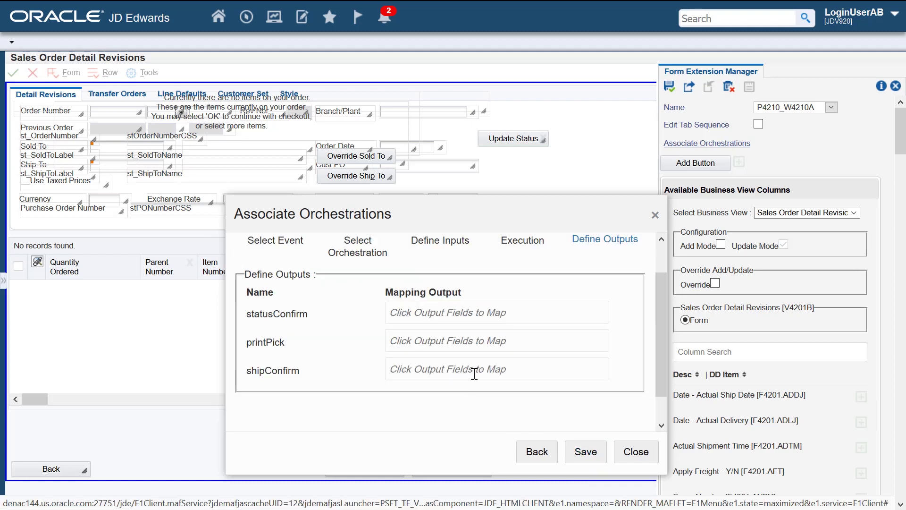
Map printPick to Last Status and shipConfirm to Next Status, then save and close.
{"action": "left_click", "coordinate": [474, 341]}
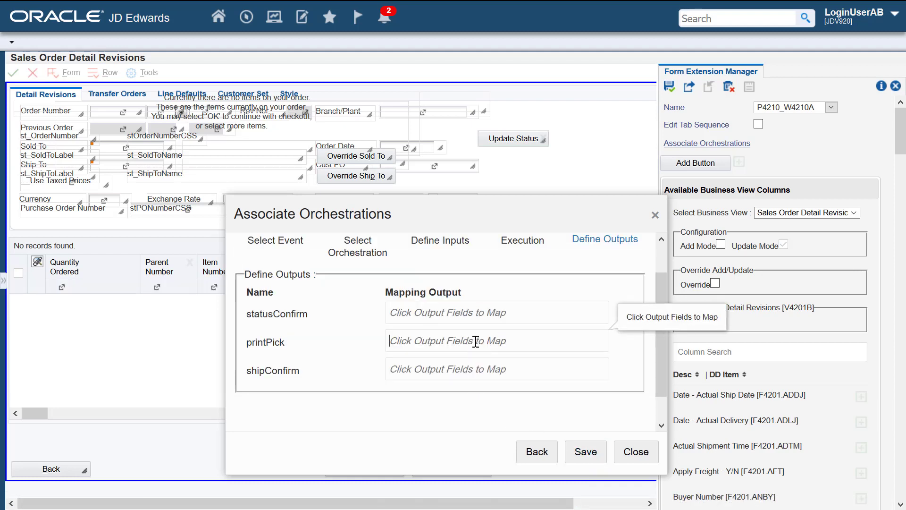
{"action": "left_click", "coordinate": [141, 411]}
{"action": "left_click", "coordinate": [53, 267]}
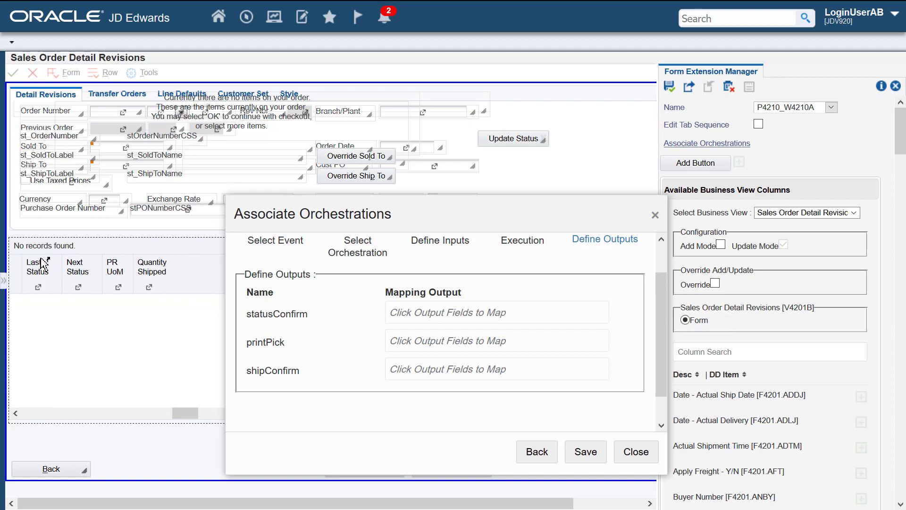
{"action": "left_click", "coordinate": [440, 370]}
{"action": "left_click", "coordinate": [75, 267]}
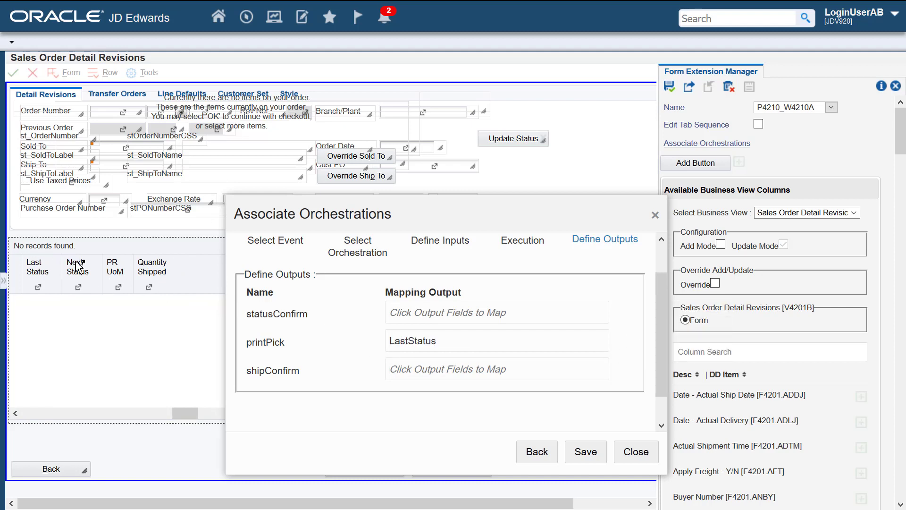
{"action": "left_click", "coordinate": [590, 454]}
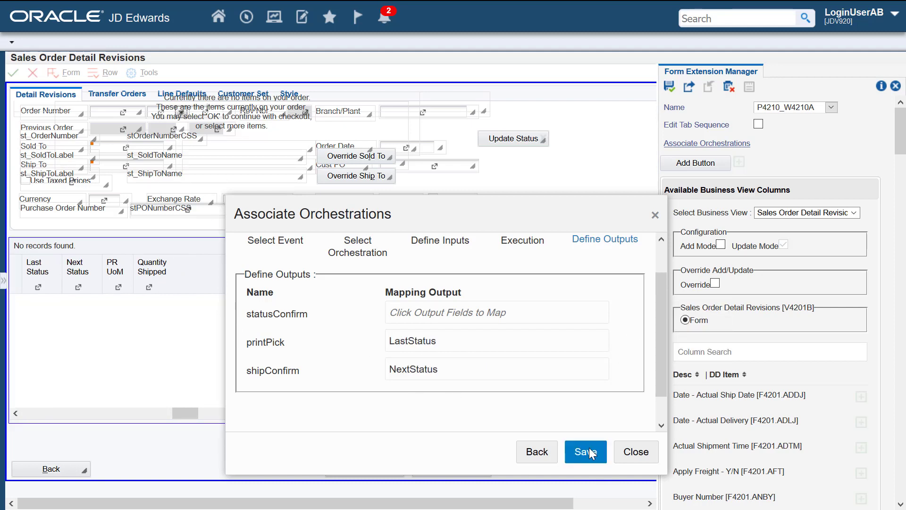
{"action": "left_click", "coordinate": [635, 452]}
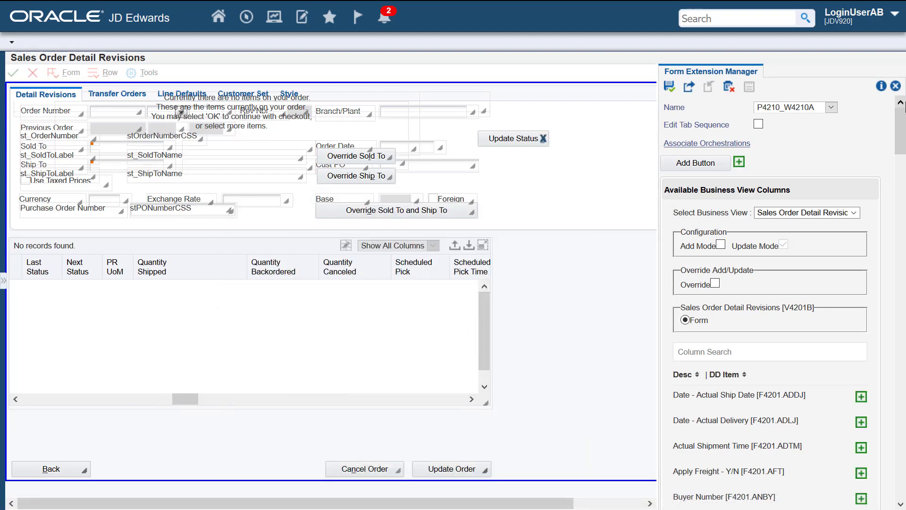
Reload the live form, select the item 221 and 222 lines, and run Update Status.
{"action": "left_click", "coordinate": [895, 85]}
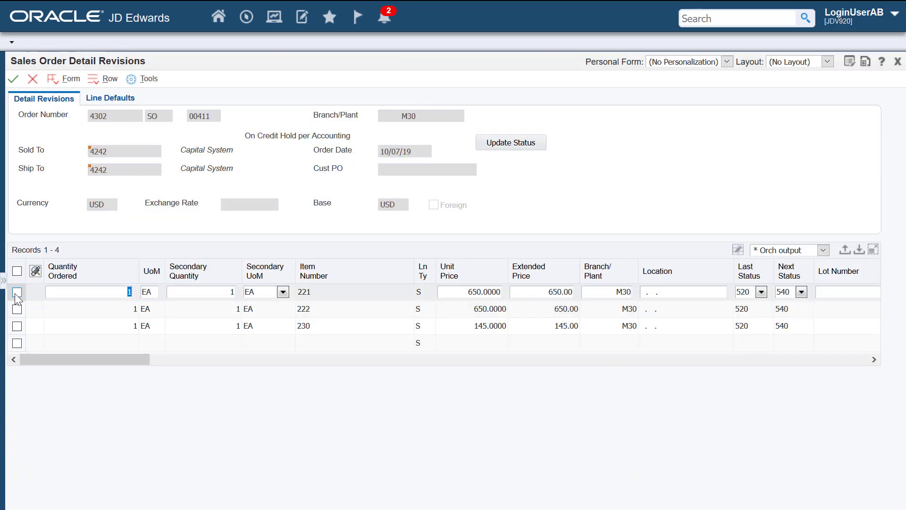
{"action": "left_click", "coordinate": [16, 292]}
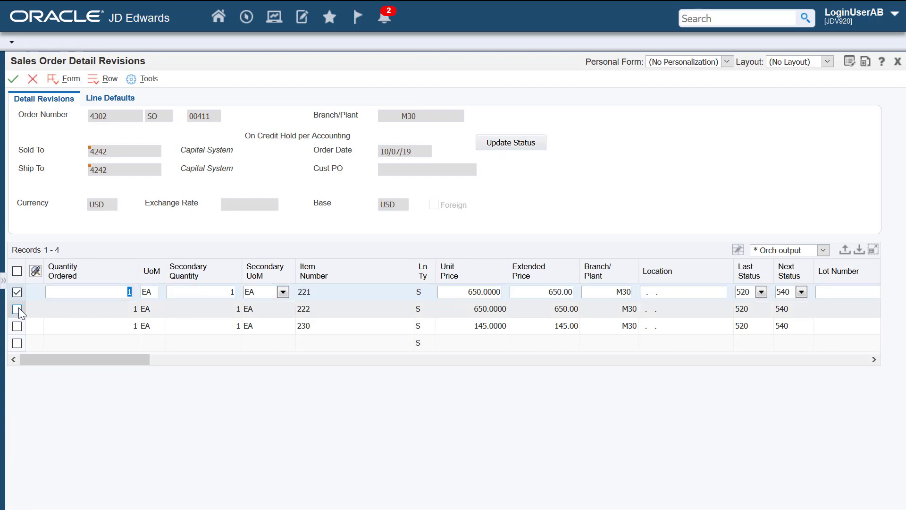
{"action": "left_click", "coordinate": [18, 307]}
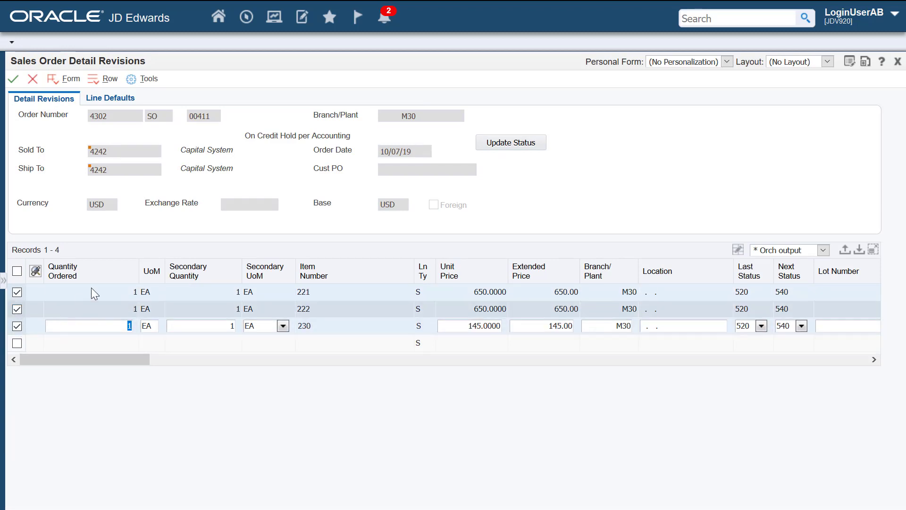
{"action": "left_click", "coordinate": [522, 146]}
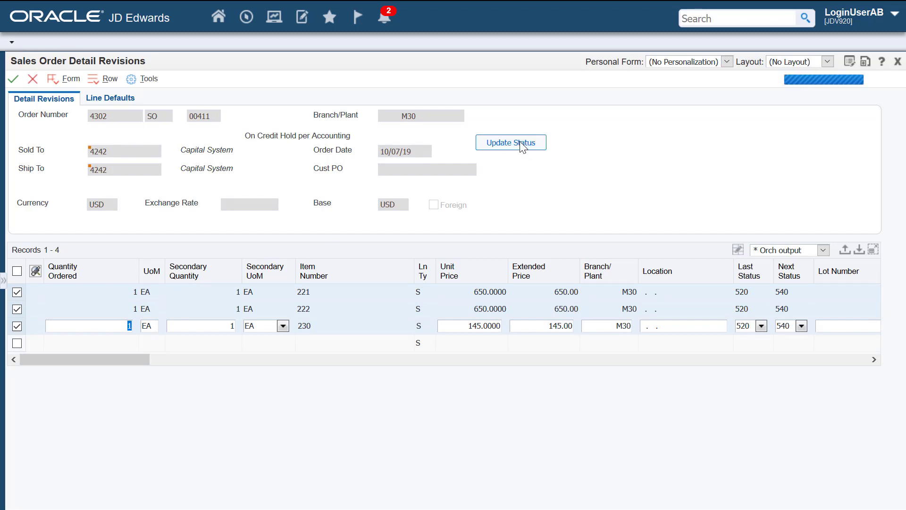